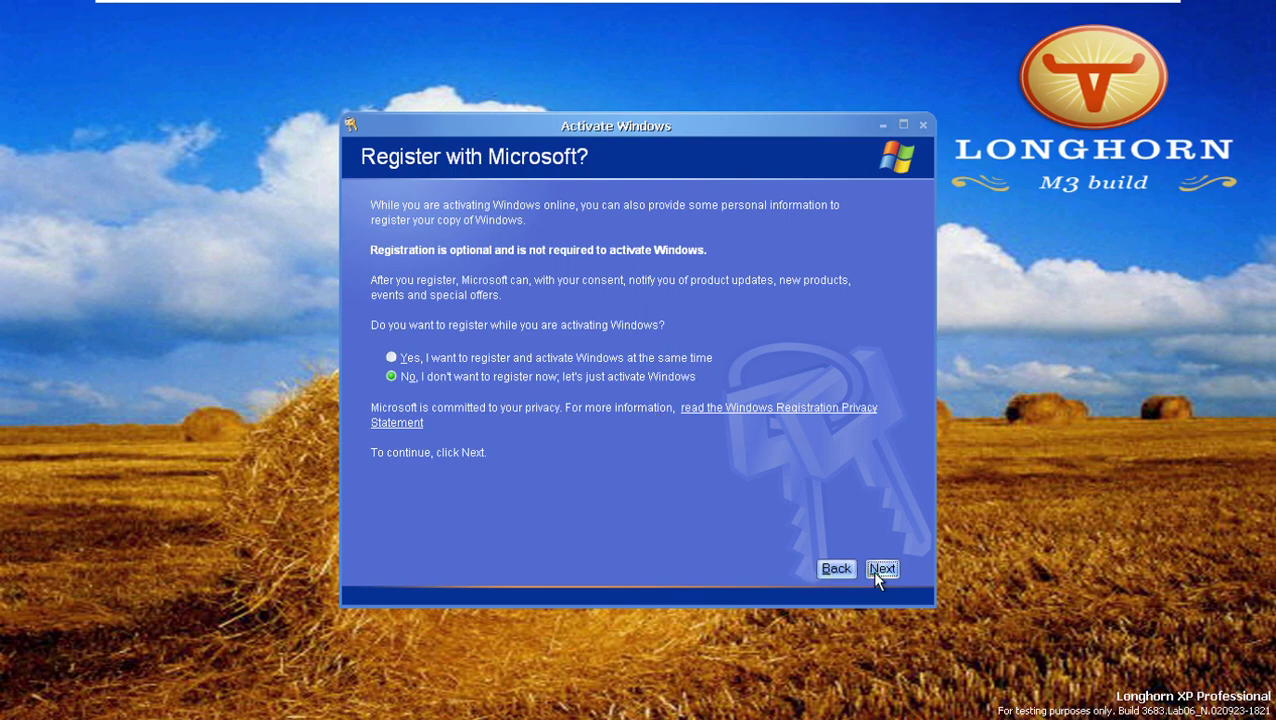
Continue online activation without registering, skipping proxy settings; the activation server connection fails.
{"action": "left_click", "coordinate": [874, 573]}
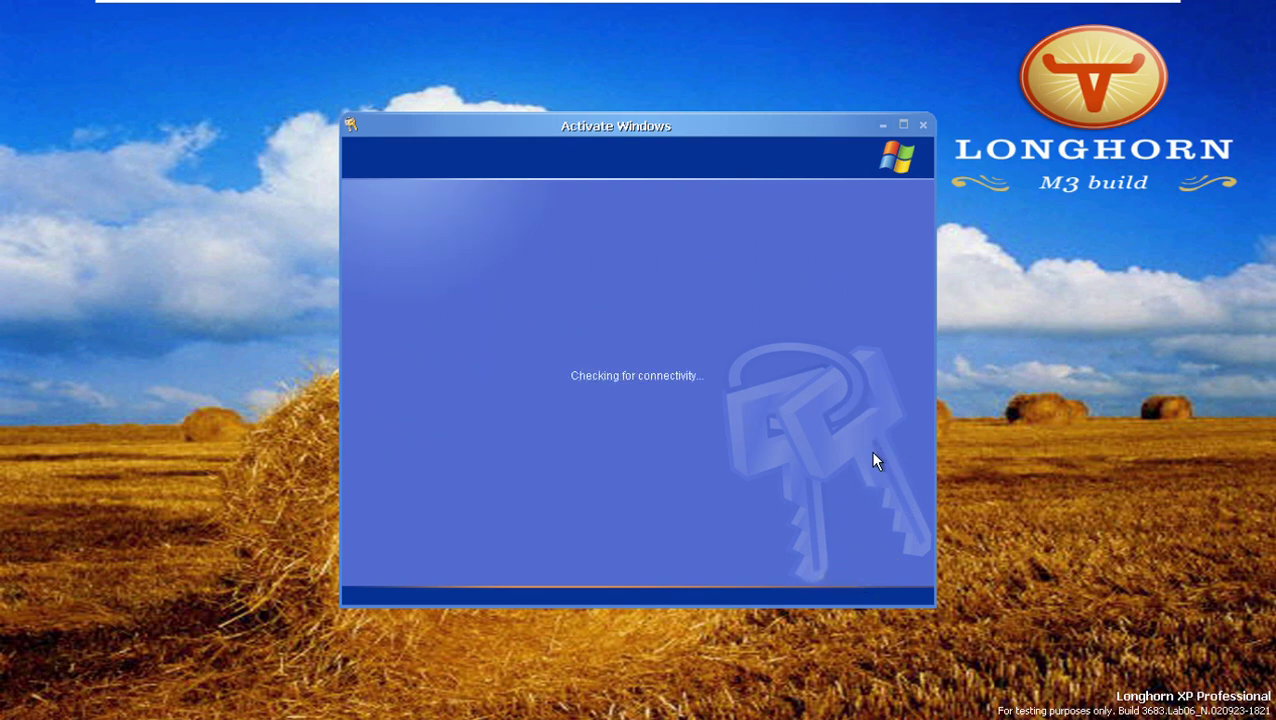
{"action": "left_click", "coordinate": [764, 114]}
{"action": "mouse_move", "coordinate": [779, 125]}
{"action": "left_mouse_down"}
{"action": "mouse_move", "coordinate": [834, 135]}
{"action": "mouse_move", "coordinate": [592, 242]}
{"action": "mouse_move", "coordinate": [783, 257]}
{"action": "mouse_move", "coordinate": [771, 103]}
{"action": "mouse_move", "coordinate": [800, 106]}
{"action": "mouse_move", "coordinate": [780, 113]}
{"action": "left_mouse_up"}
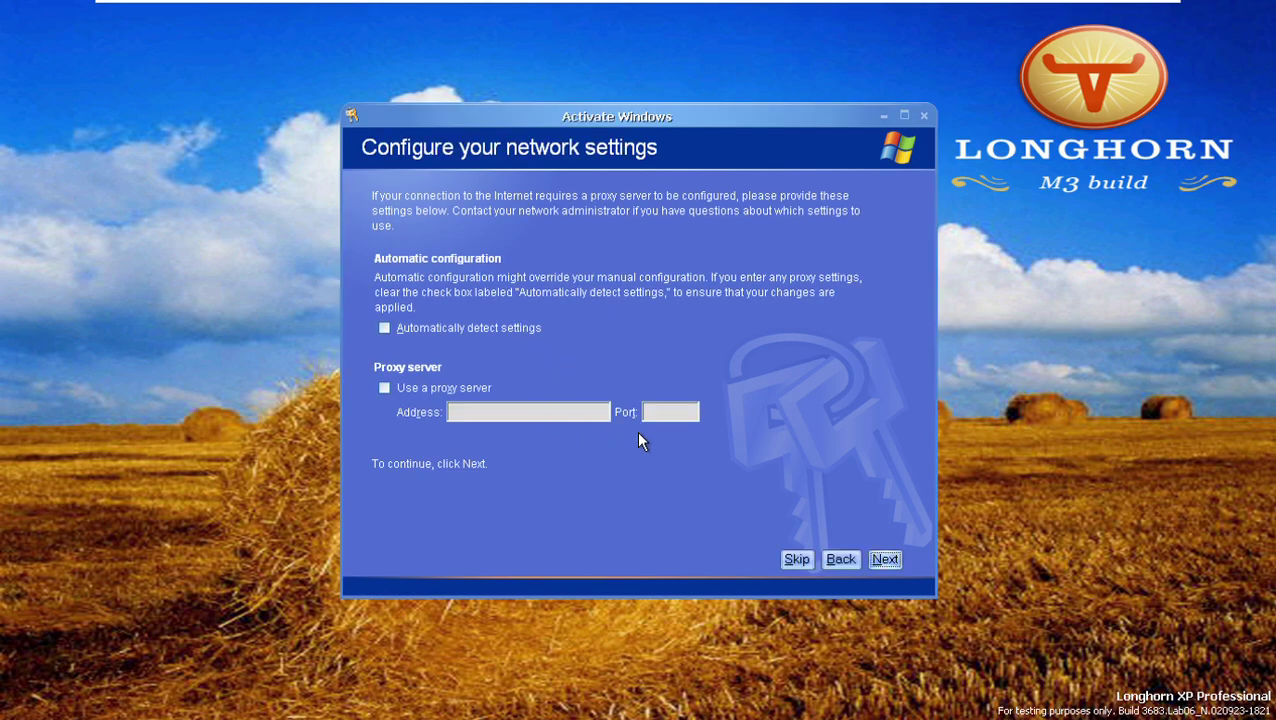
{"action": "left_click", "coordinate": [805, 561]}
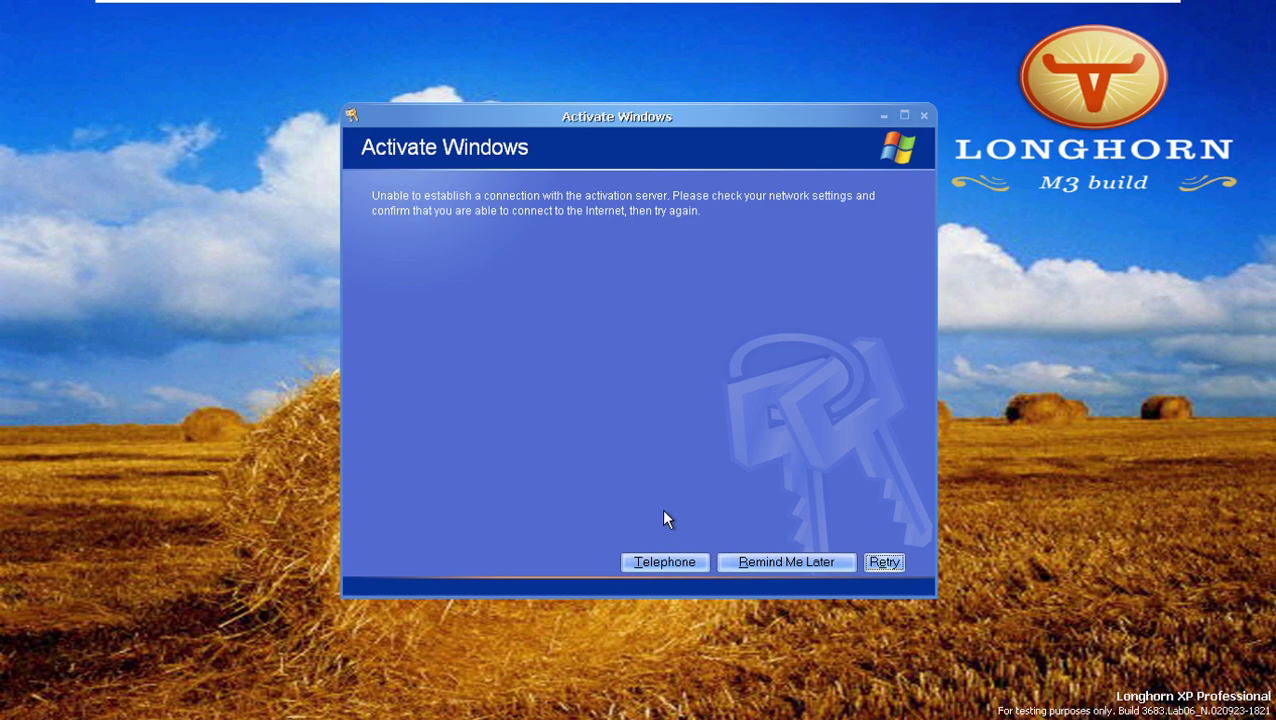
Choose Remind Me Later, log back on, accept activation, and pick activation by telephone.
{"action": "left_click", "coordinate": [782, 562]}
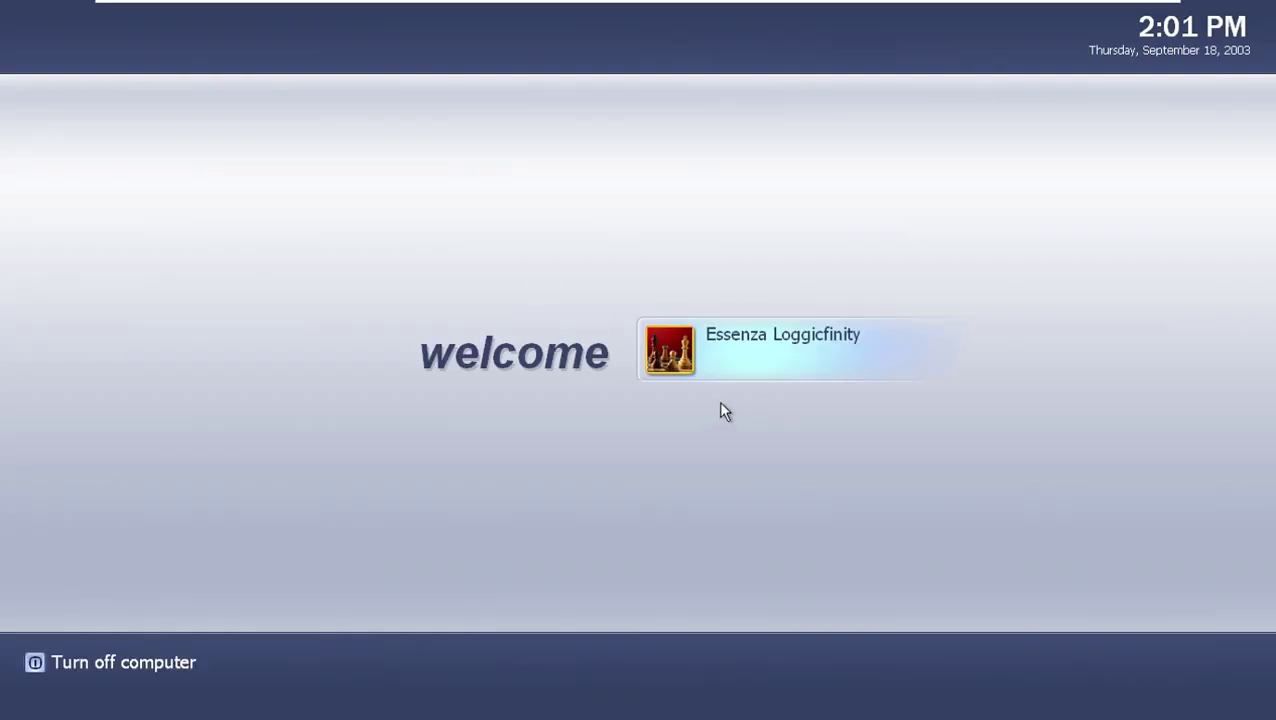
{"action": "left_click", "coordinate": [688, 371]}
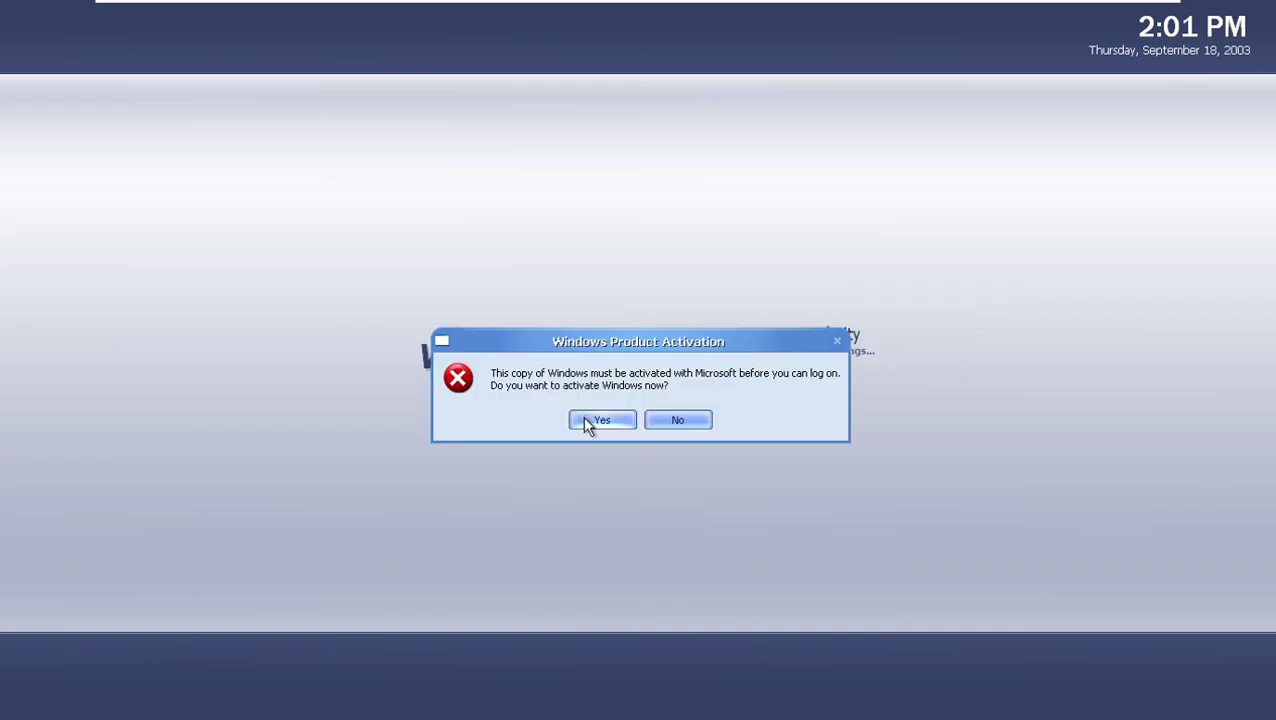
{"action": "left_click", "coordinate": [588, 423]}
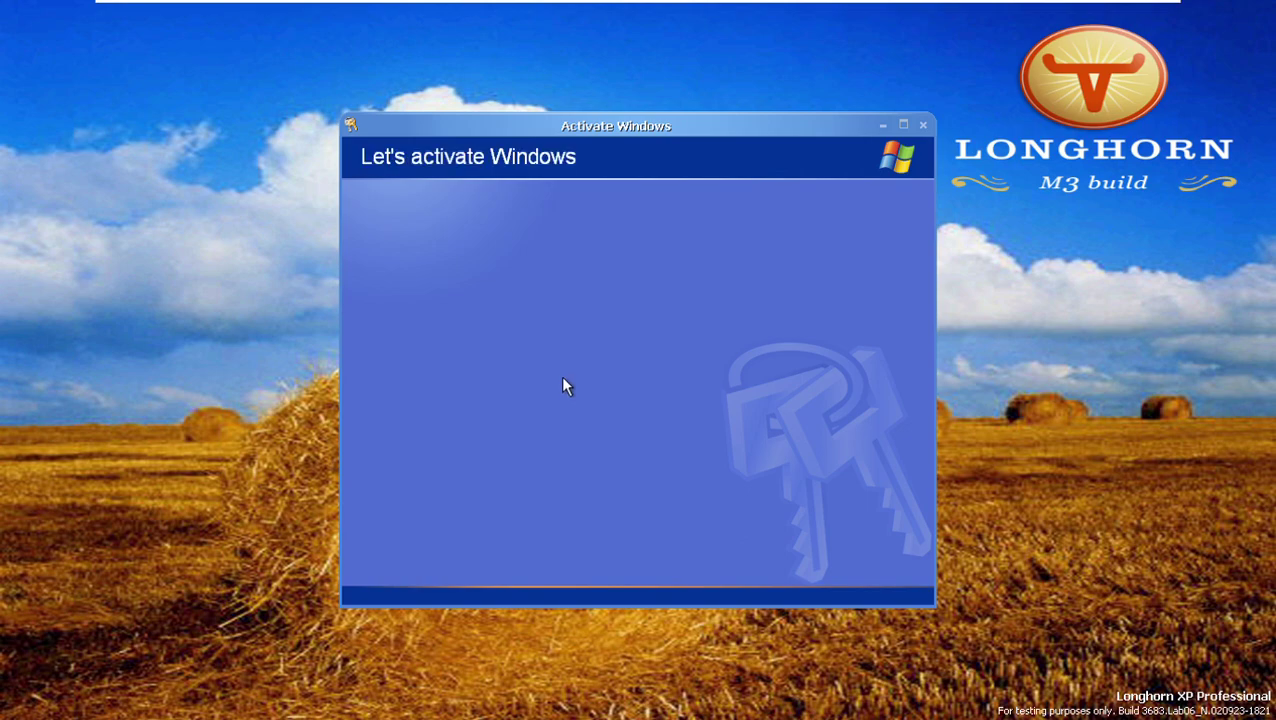
{"action": "left_click", "coordinate": [518, 332]}
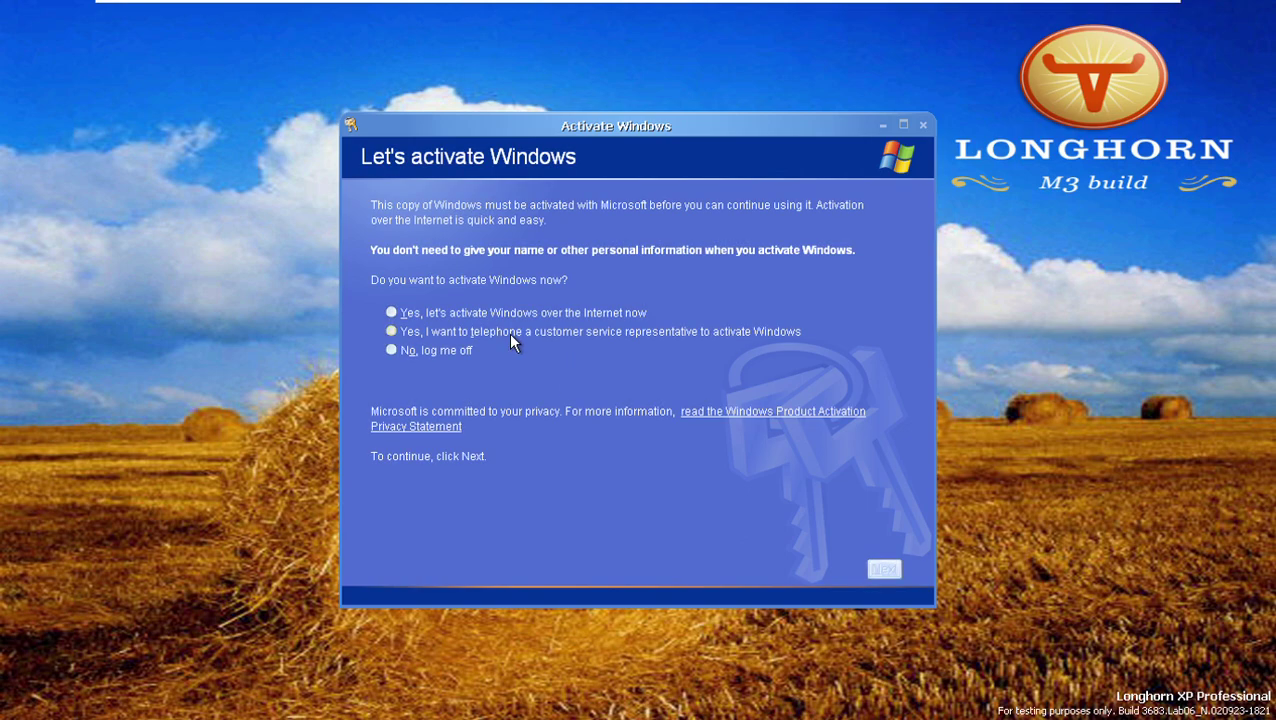
Go to the Activate Windows by phone page and open the Step 1 location list.
{"action": "left_click", "coordinate": [884, 568]}
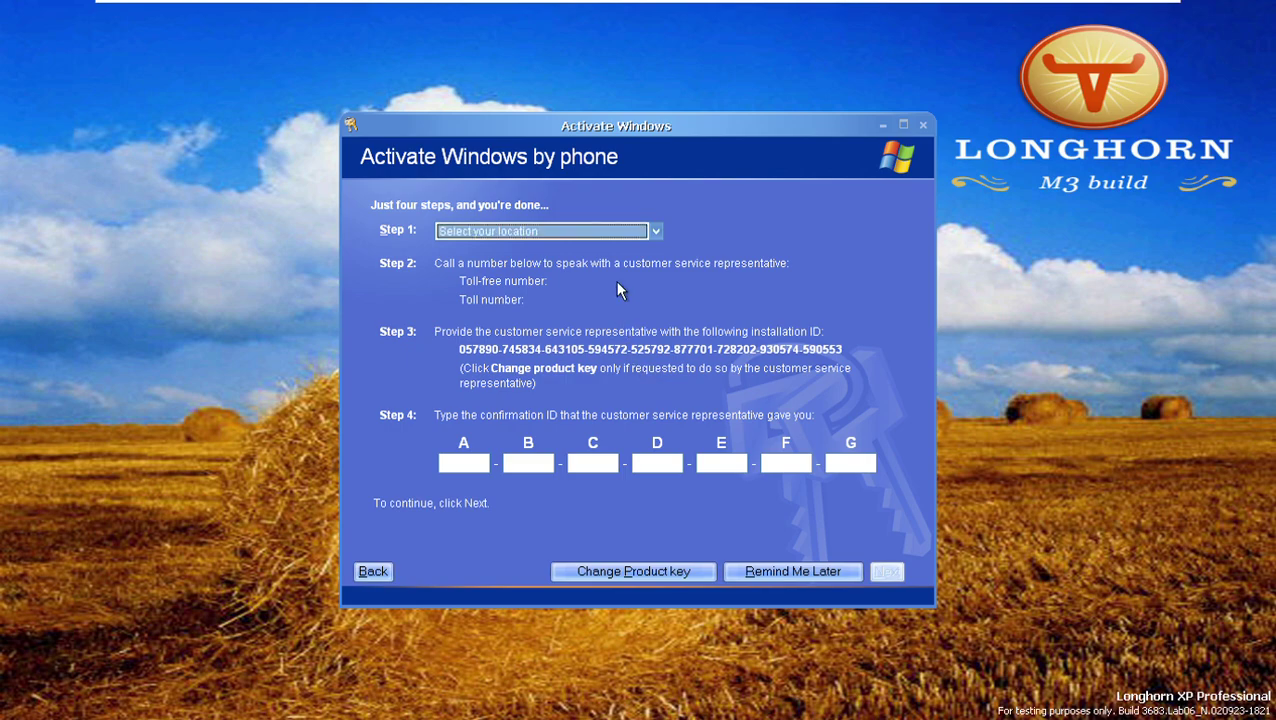
{"action": "left_click", "coordinate": [578, 231]}
{"action": "left_click", "coordinate": [581, 236]}
Browse the countries' support numbers, then return to 'Select your location'.
{"action": "scroll", "coordinate": [581, 240], "scroll_direction": "down", "scroll_amount": 8}
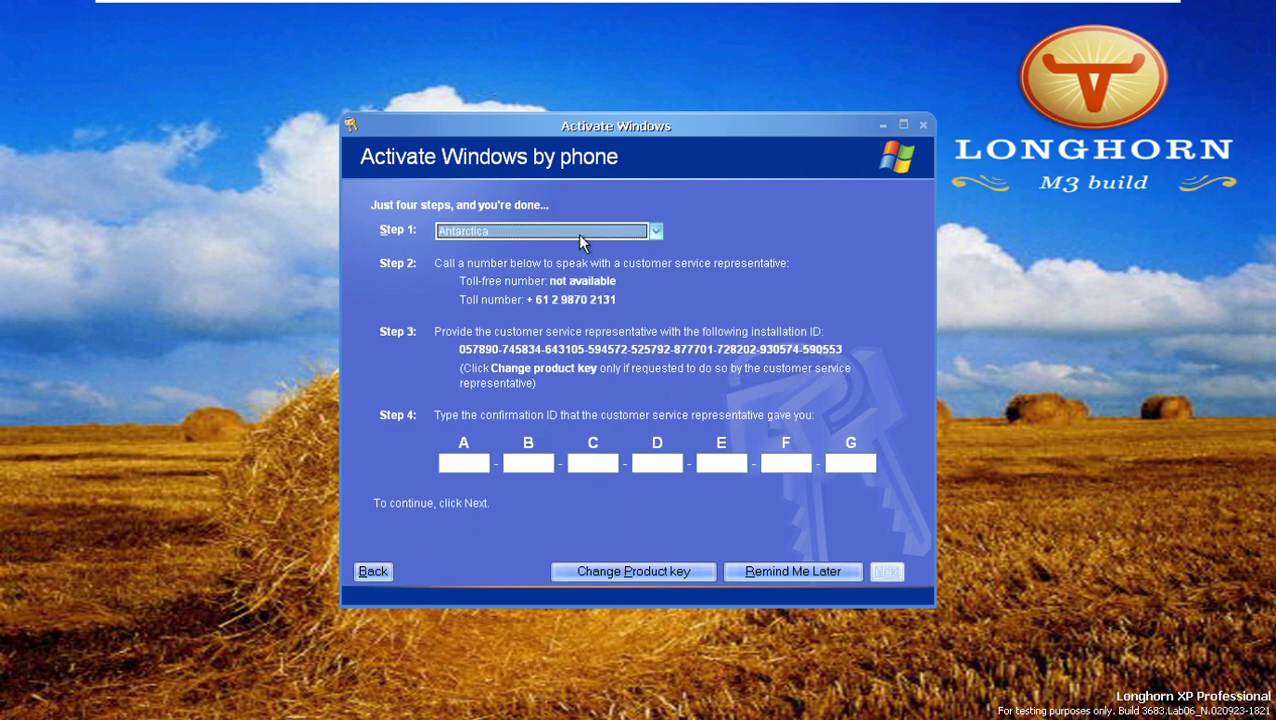
{"action": "scroll", "coordinate": [581, 240], "scroll_direction": "up", "scroll_amount": 1}
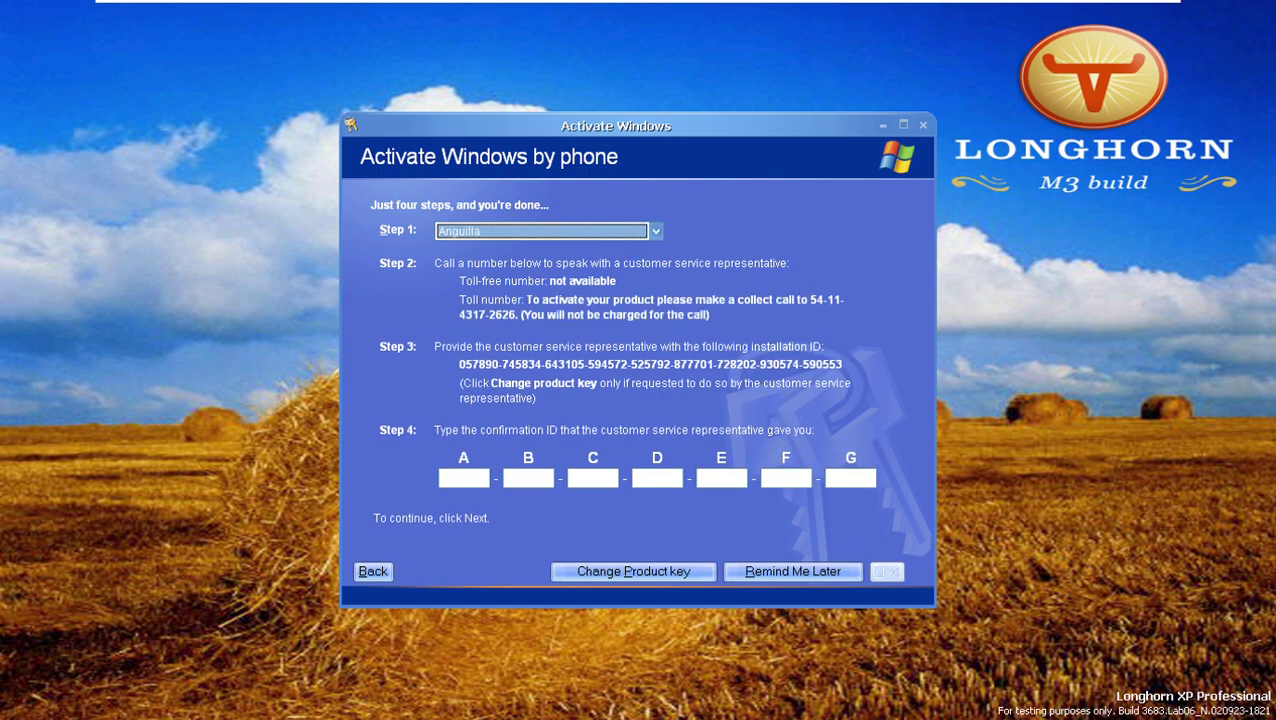
{"action": "scroll", "coordinate": [541, 231], "scroll_direction": "down", "scroll_amount": 15}
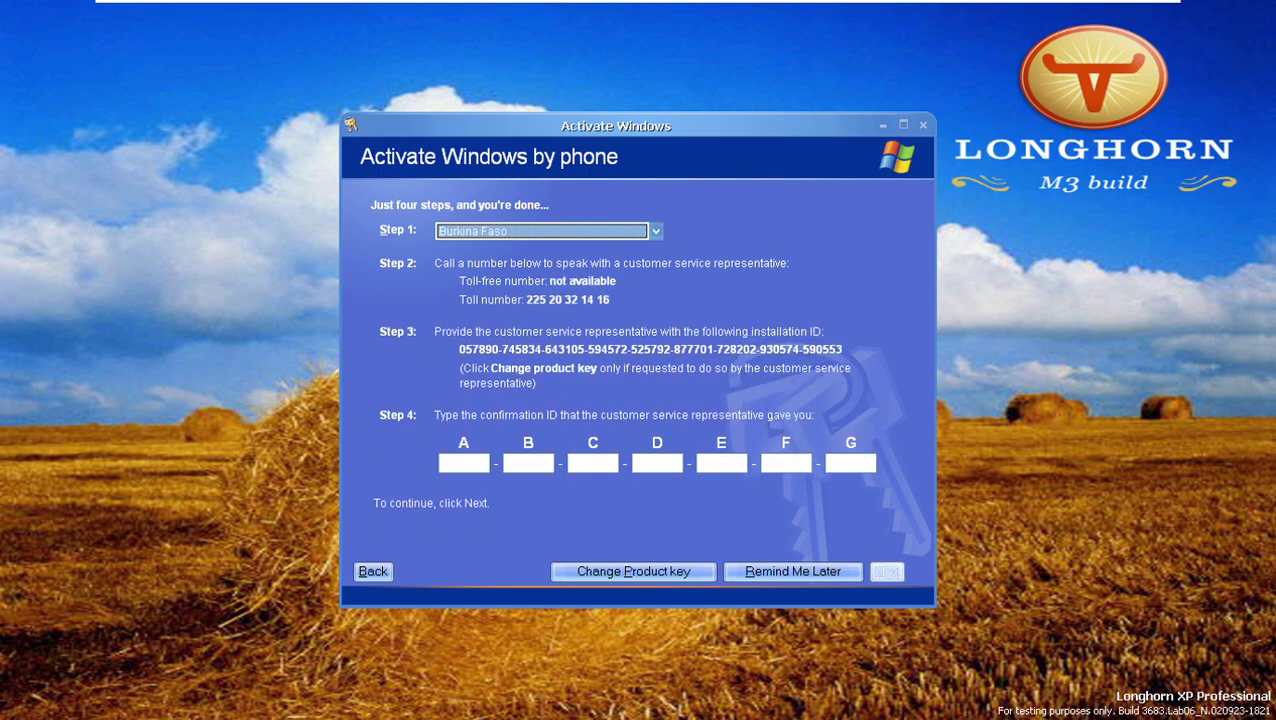
{"action": "scroll", "coordinate": [541, 231], "scroll_direction": "down", "scroll_amount": 20}
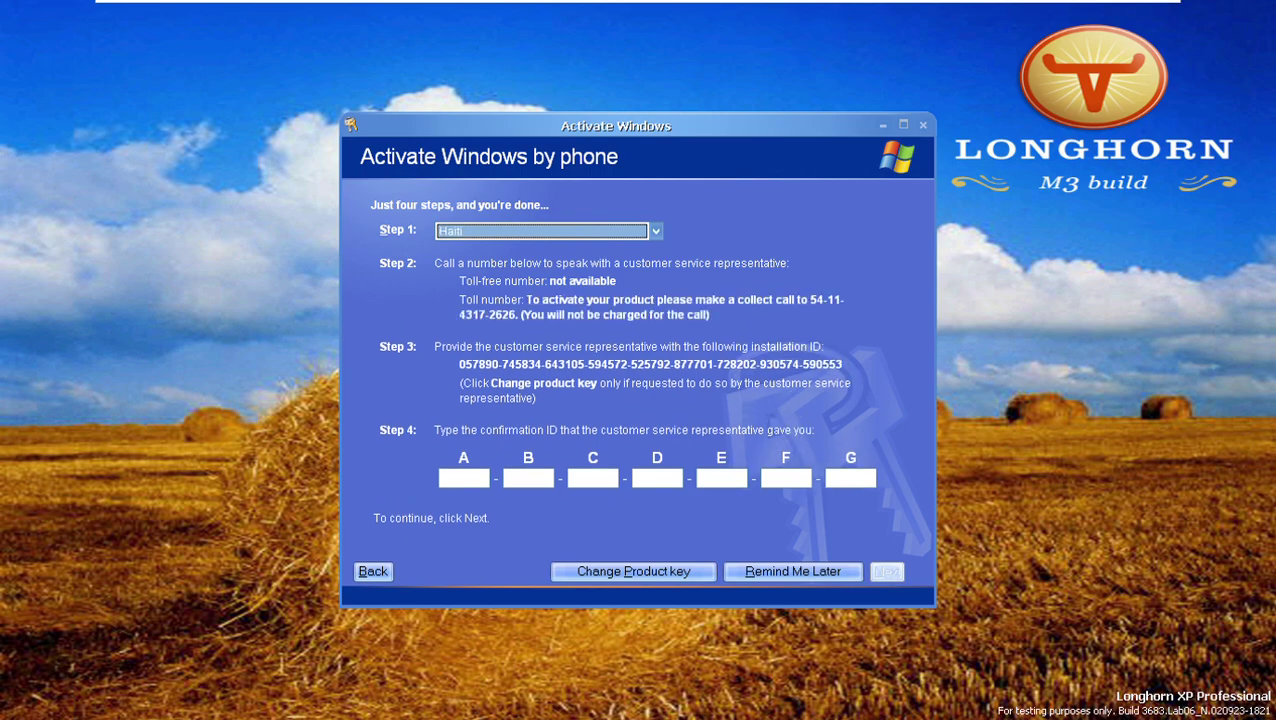
{"action": "scroll", "coordinate": [541, 231], "scroll_direction": "down", "scroll_amount": 20}
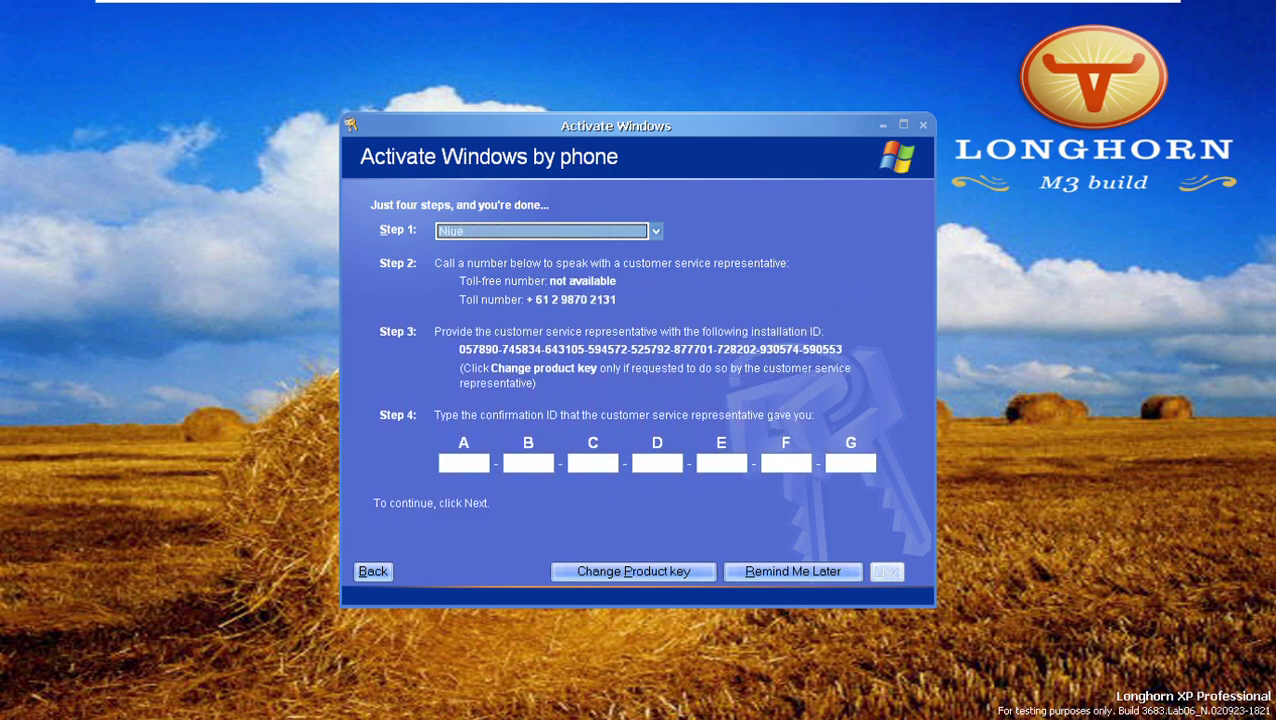
{"action": "scroll", "coordinate": [541, 231], "scroll_direction": "down", "scroll_amount": 20}
{"action": "scroll", "coordinate": [541, 231], "scroll_direction": "up", "scroll_amount": 4}
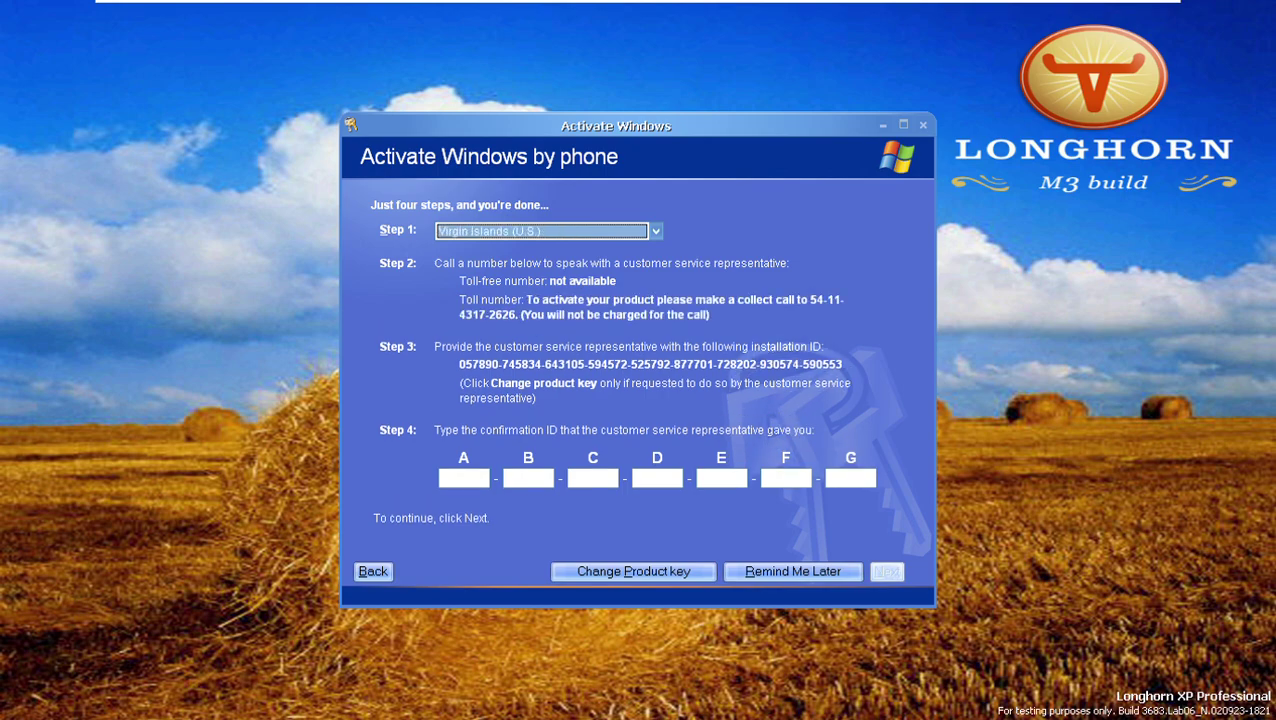
{"action": "scroll", "coordinate": [541, 231], "scroll_direction": "up", "scroll_amount": 7}
{"action": "scroll", "coordinate": [541, 231], "scroll_direction": "up", "scroll_amount": 8}
{"action": "scroll", "coordinate": [541, 231], "scroll_direction": "up", "scroll_amount": 20}
{"action": "scroll", "coordinate": [541, 231], "scroll_direction": "up", "scroll_amount": 20}
{"action": "scroll", "coordinate": [541, 231], "scroll_direction": "up", "scroll_amount": 20}
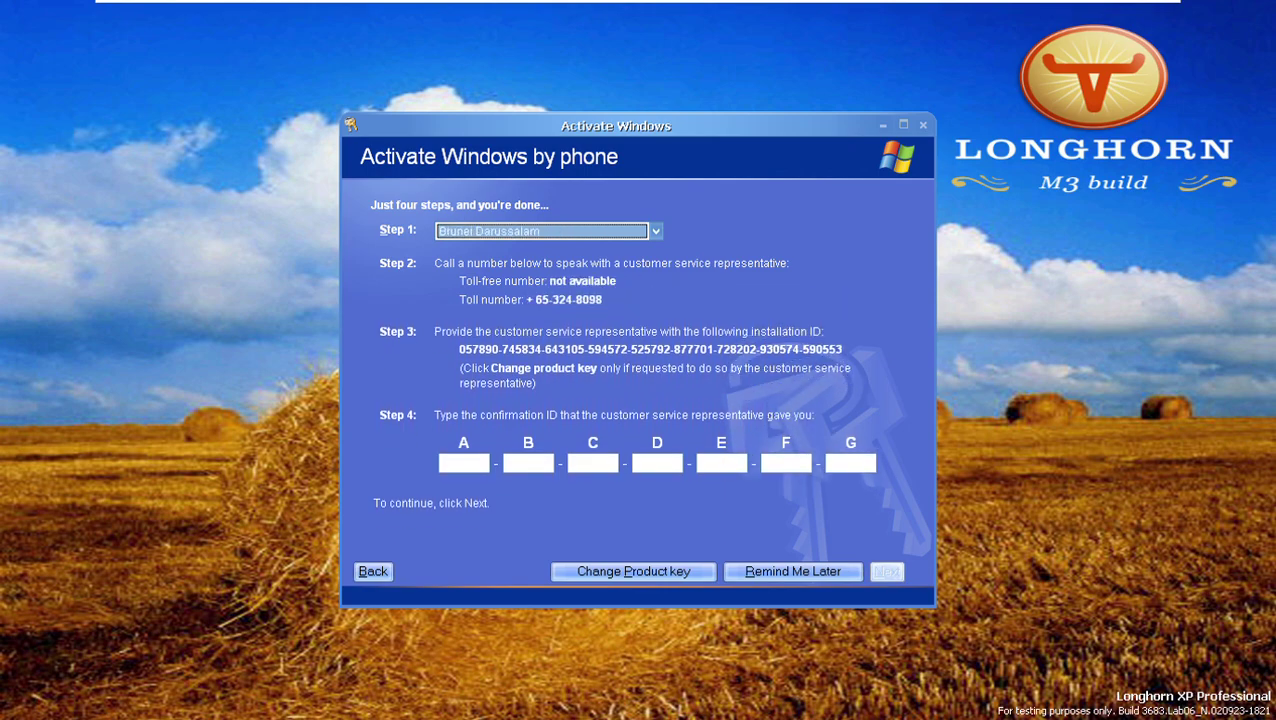
{"action": "scroll", "coordinate": [541, 231], "scroll_direction": "up", "scroll_amount": 20}
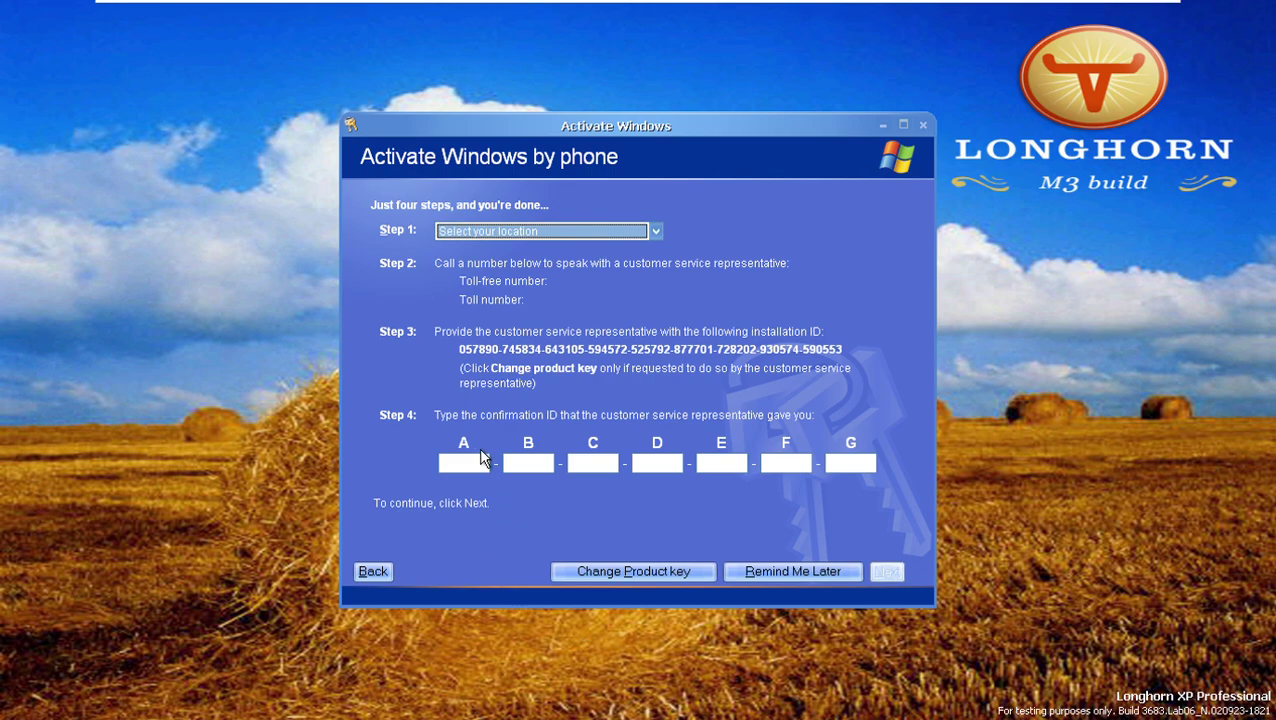
Enter the first confirmation ID groups into fields A and B, dismissing the invalid-ID warning.
{"action": "left_click", "coordinate": [482, 460]}
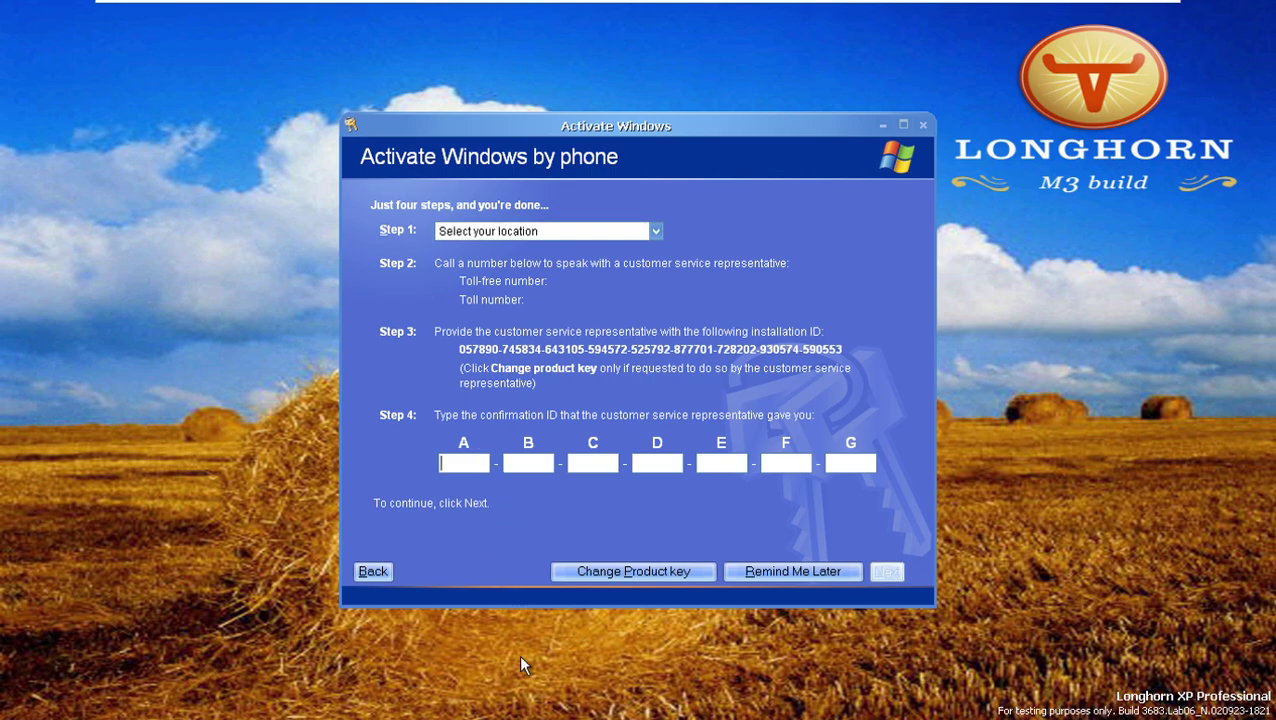
{"action": "type", "text": "11"}
{"action": "key", "text": "BackSpace"}
{"action": "key", "text": "BackSpace"}
{"action": "type", "text": "2139043429"}
{"action": "type", "text": "05"}
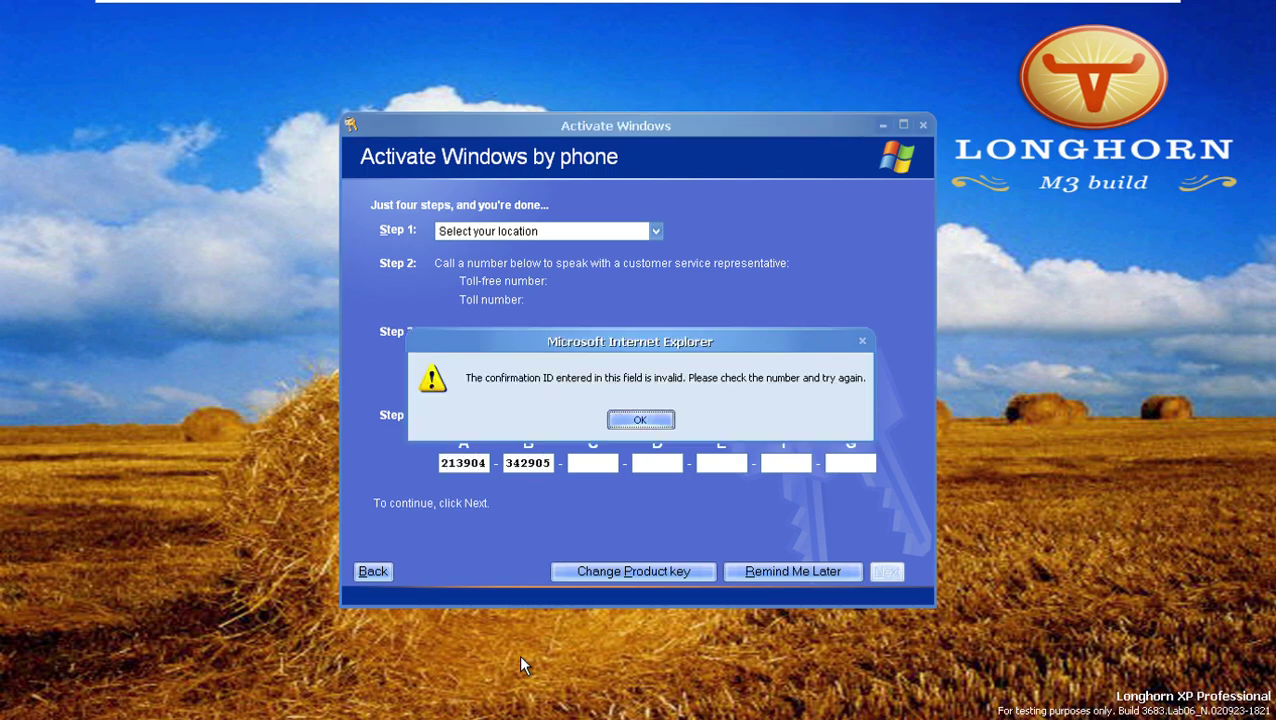
{"action": "left_click", "coordinate": [649, 427]}
Fill fields C through G with the remaining confirmation ID groups, dismissing each invalid-ID warning.
{"action": "left_click", "coordinate": [598, 462]}
{"action": "type", "text": "235"}
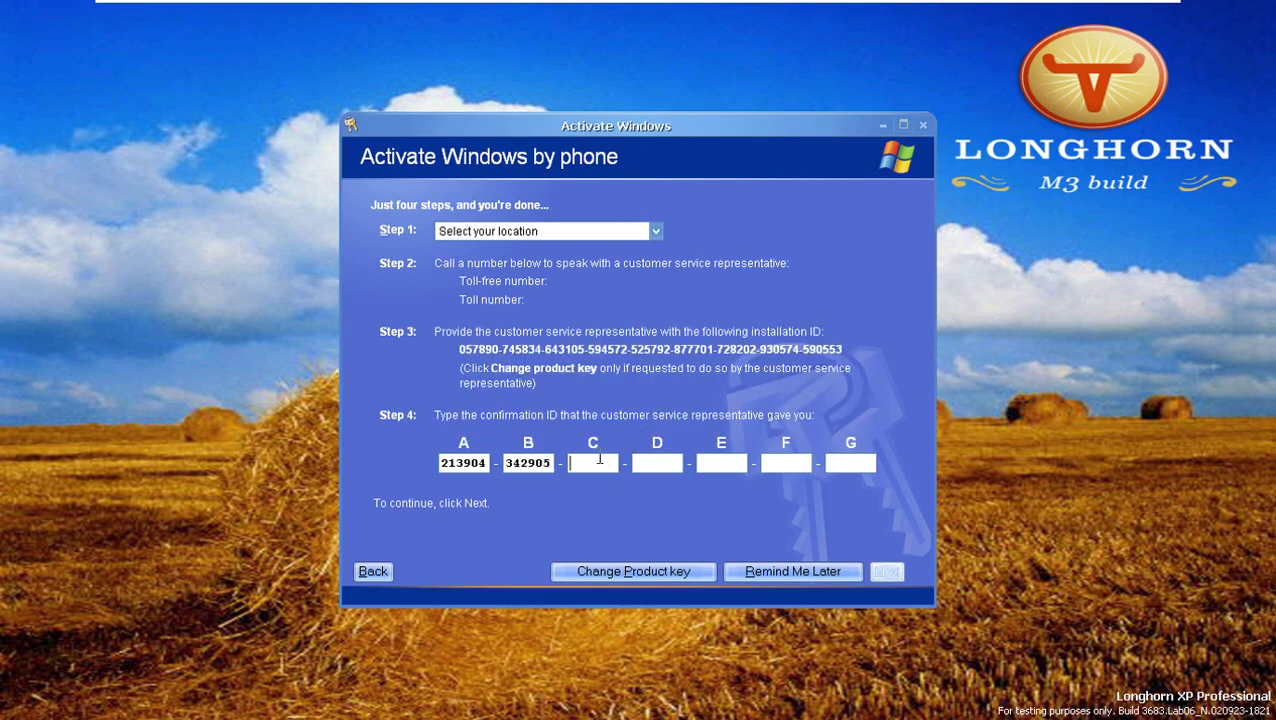
{"action": "type", "text": "354"}
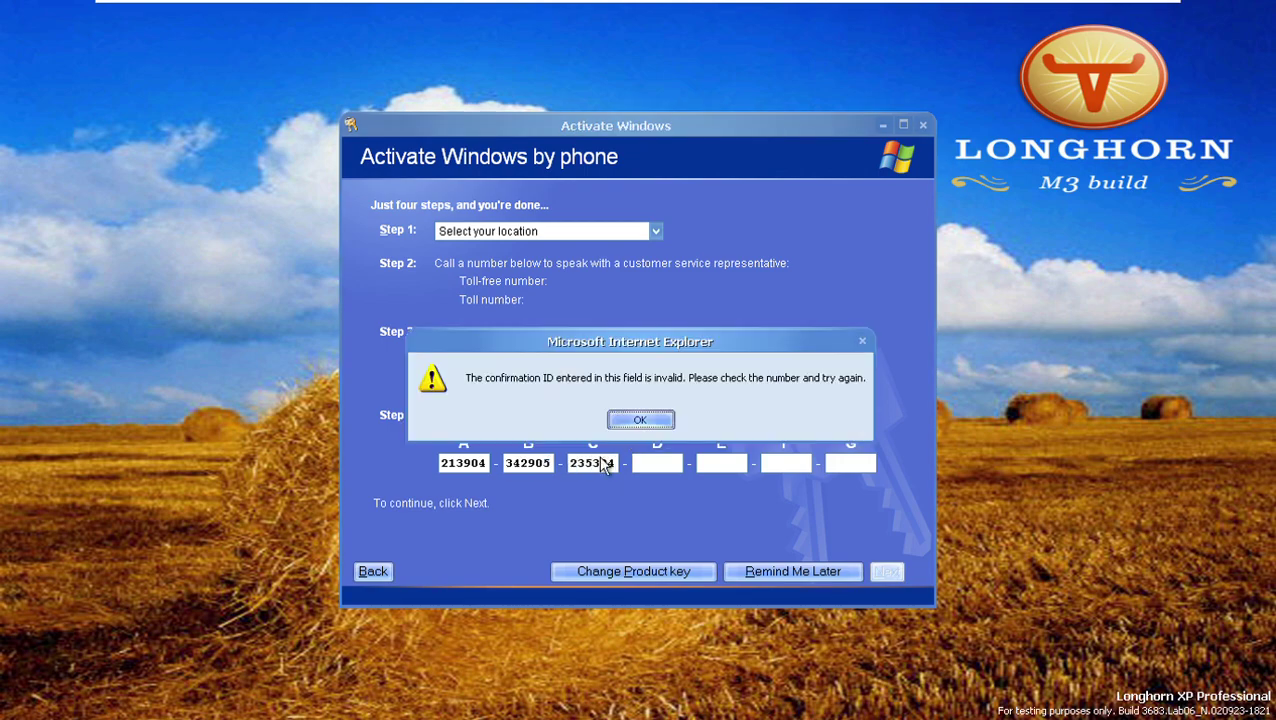
{"action": "left_click", "coordinate": [648, 425]}
{"action": "left_click", "coordinate": [656, 463]}
{"action": "type", "text": "34532"}
{"action": "left_click", "coordinate": [720, 463]}
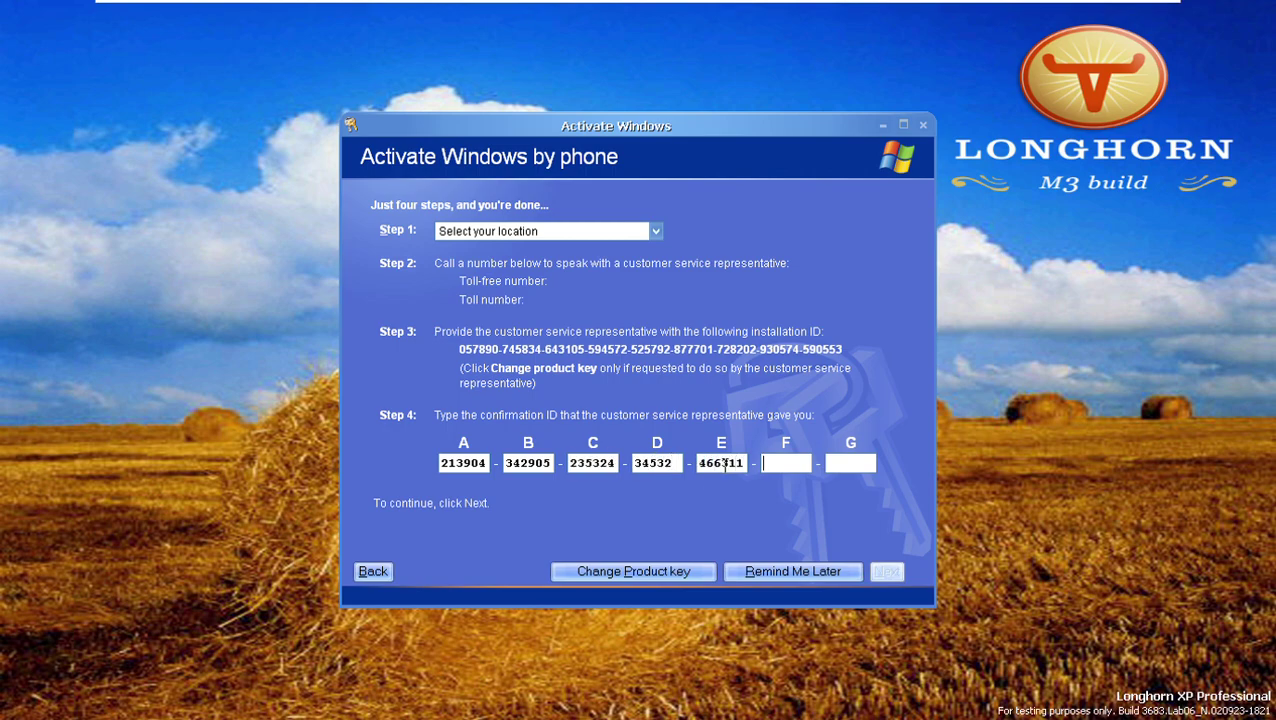
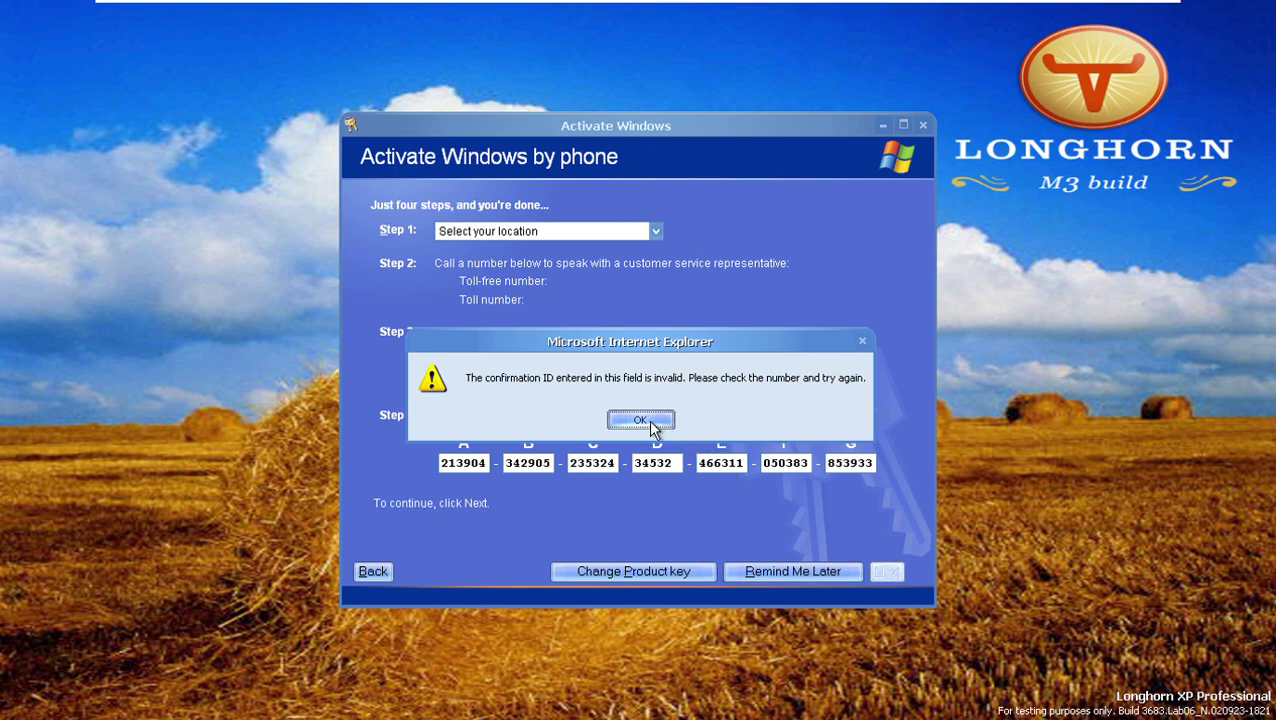
{"action": "left_click", "coordinate": [645, 421]}
{"action": "type", "text": "3"}
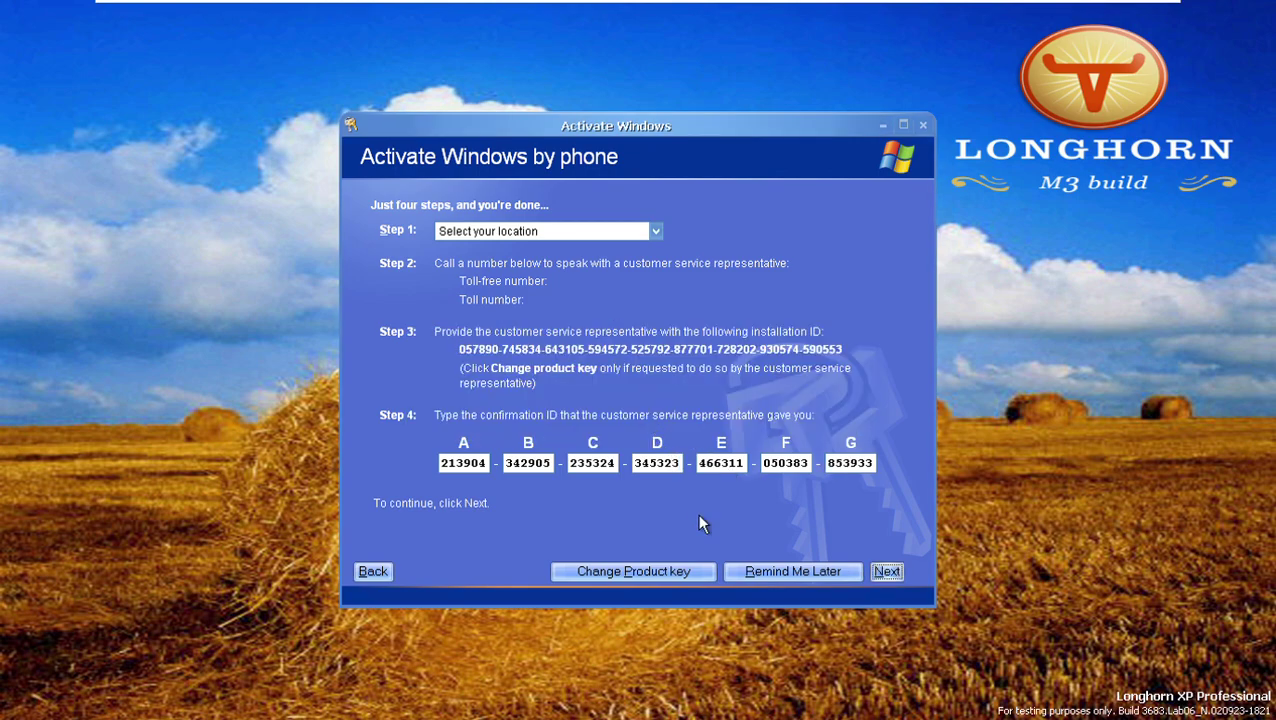
Go back, choose 'No, log me off', then sign in again and decline activation.
{"action": "left_click", "coordinate": [372, 571]}
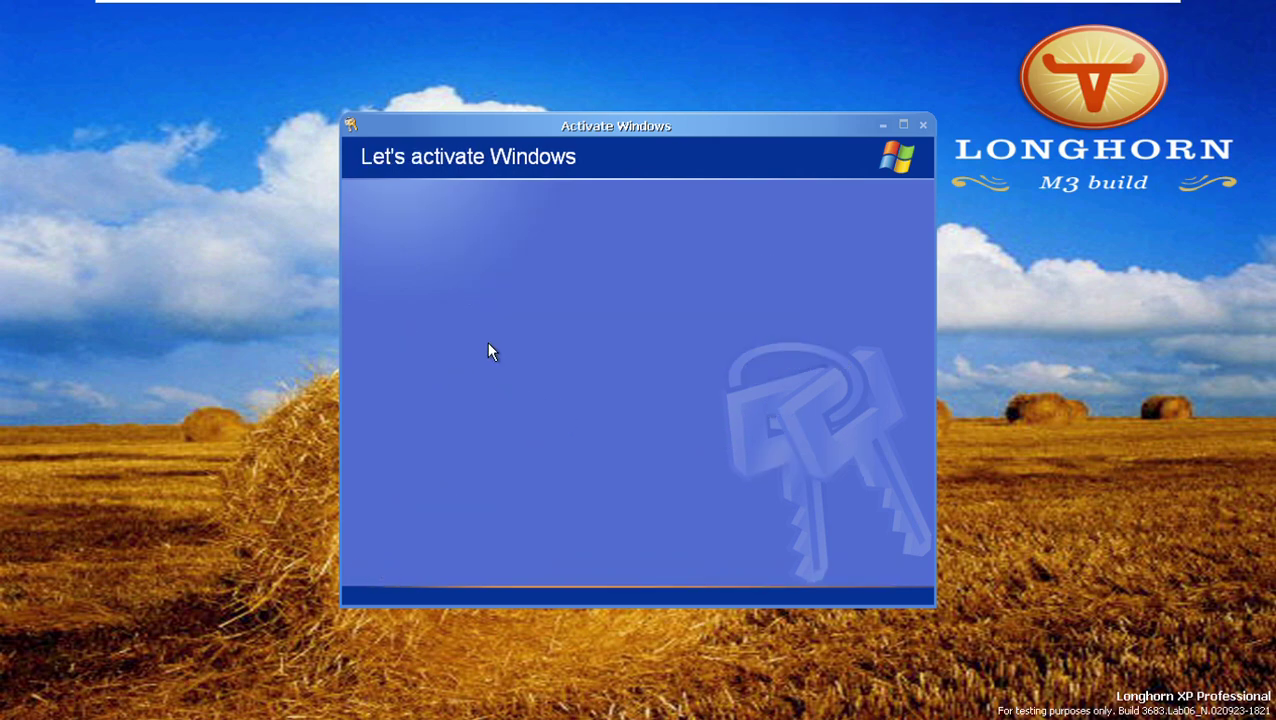
{"action": "left_click", "coordinate": [450, 352]}
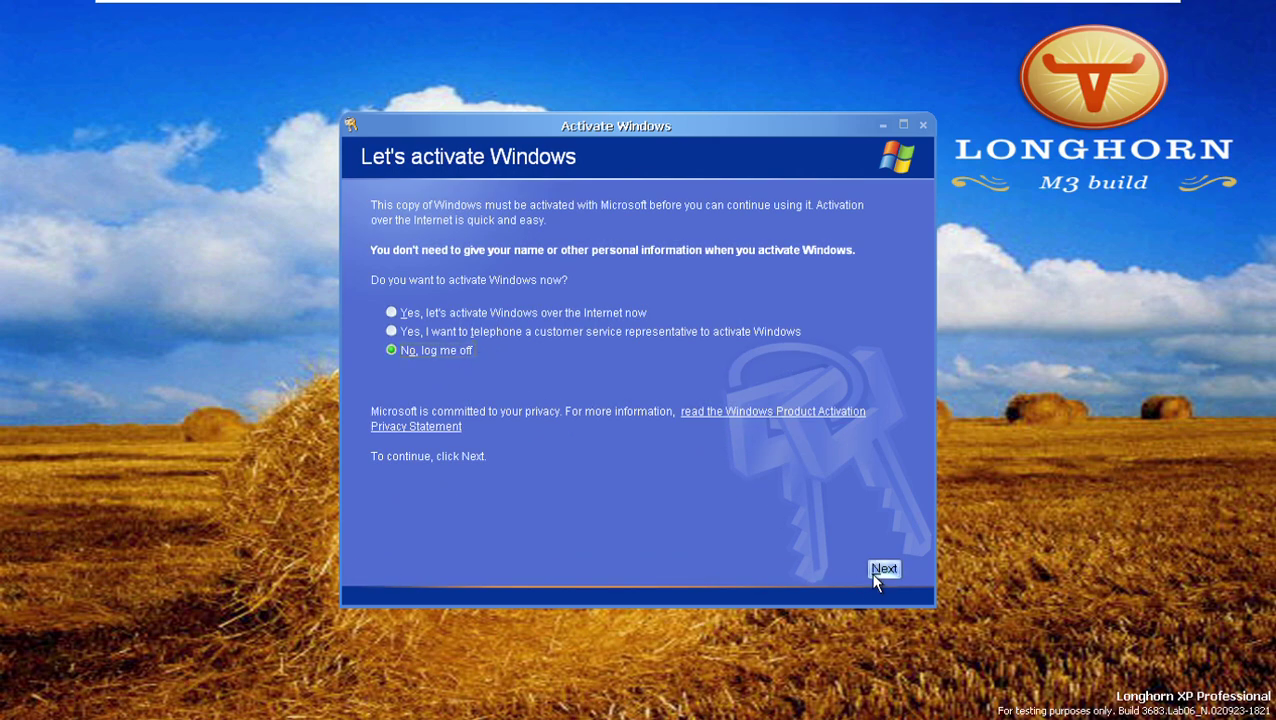
{"action": "left_click", "coordinate": [876, 573]}
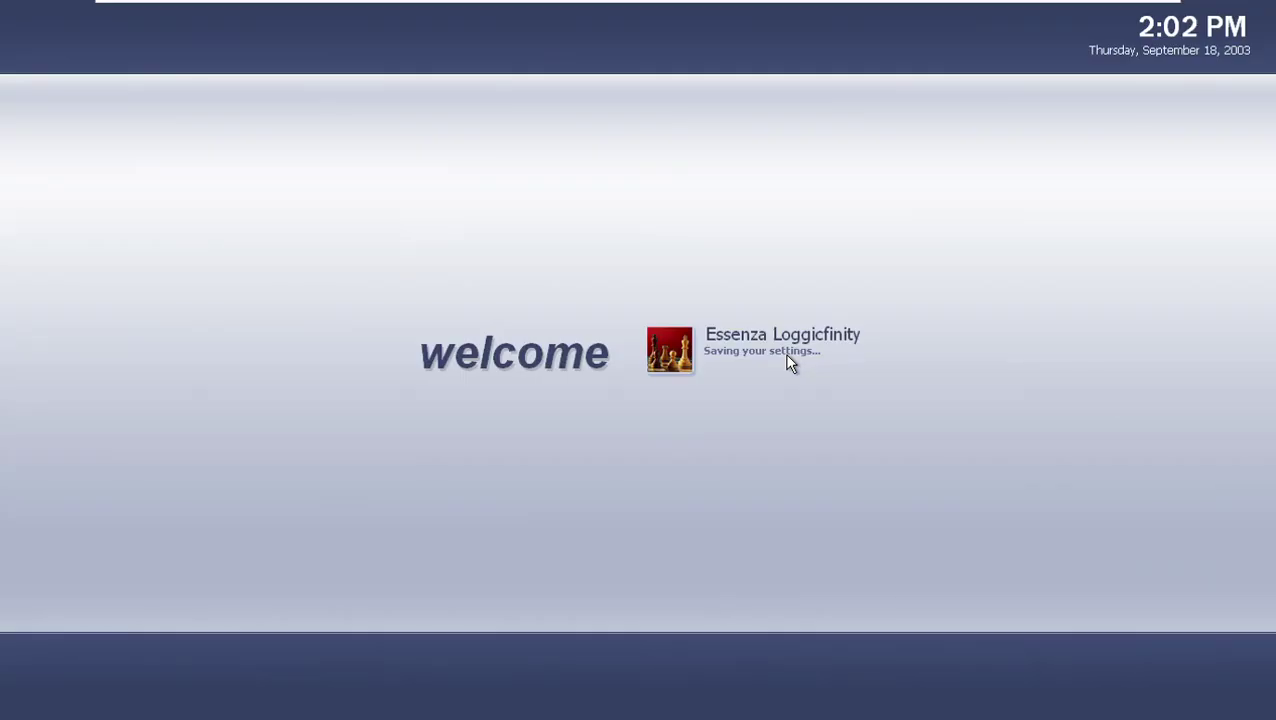
{"action": "left_click", "coordinate": [778, 356]}
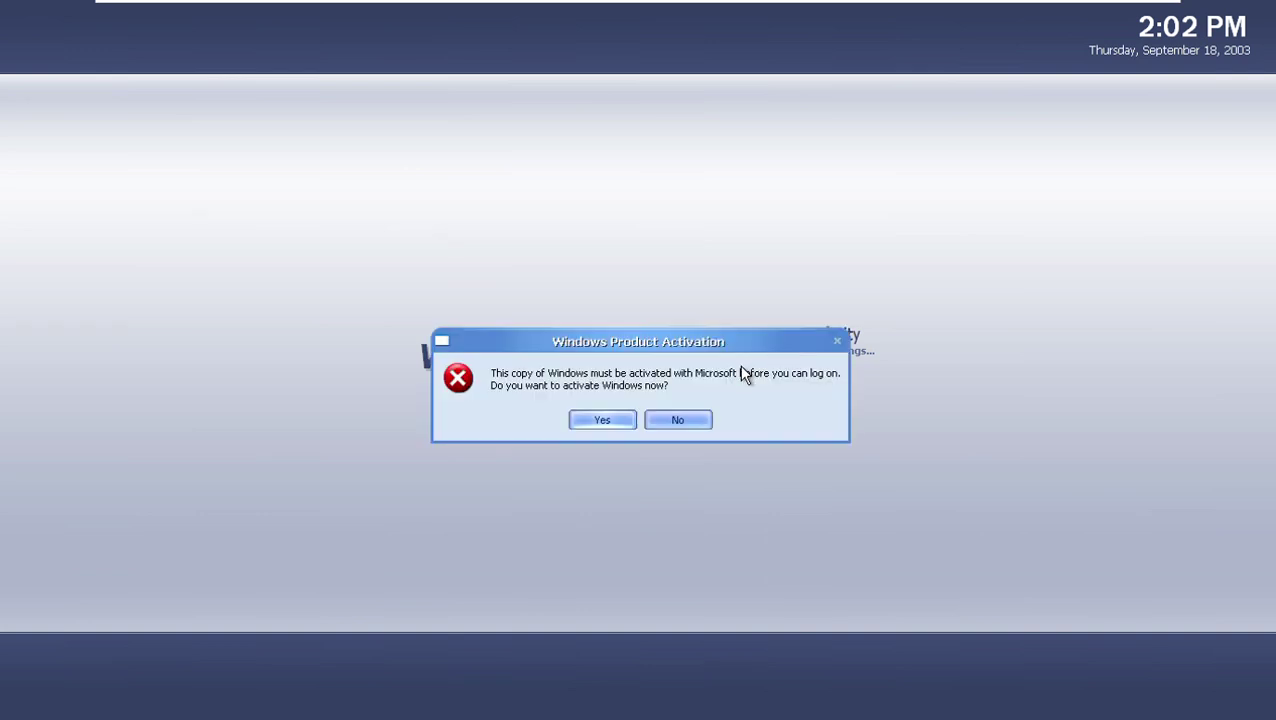
{"action": "left_click", "coordinate": [674, 420]}
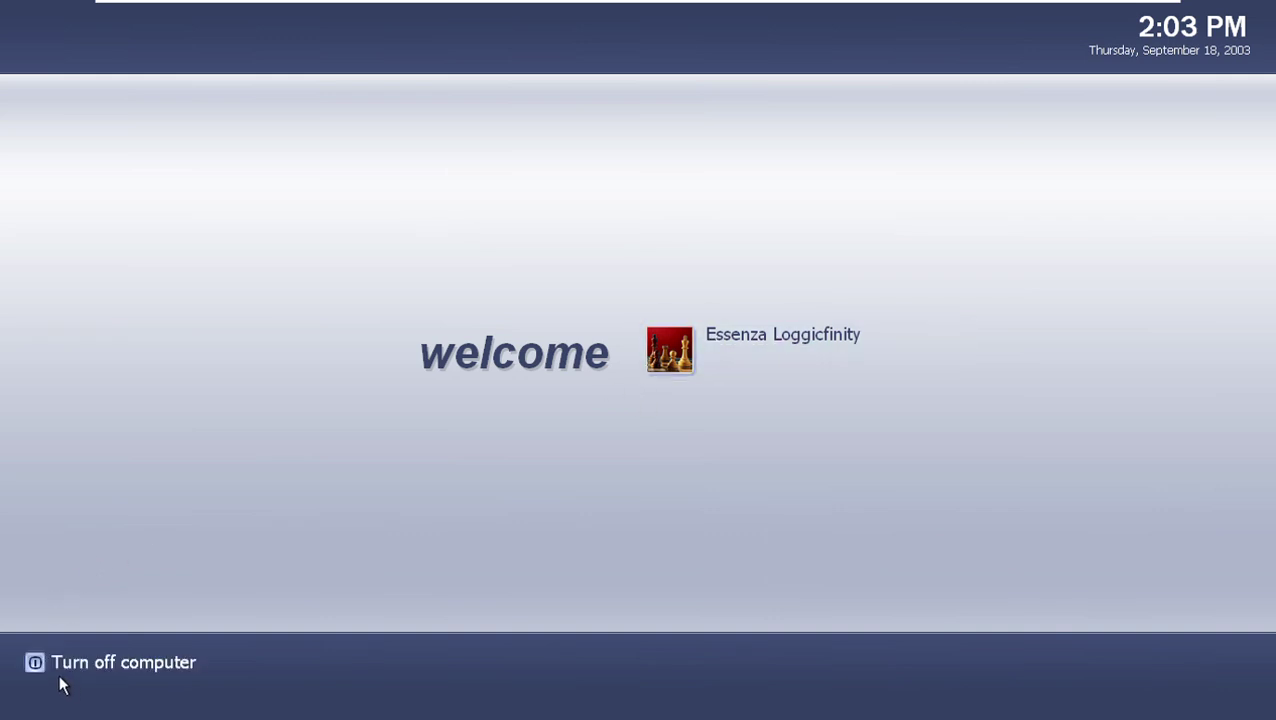
Turn off the computer from the welcome screen's turn-off options.
{"action": "left_click", "coordinate": [47, 668]}
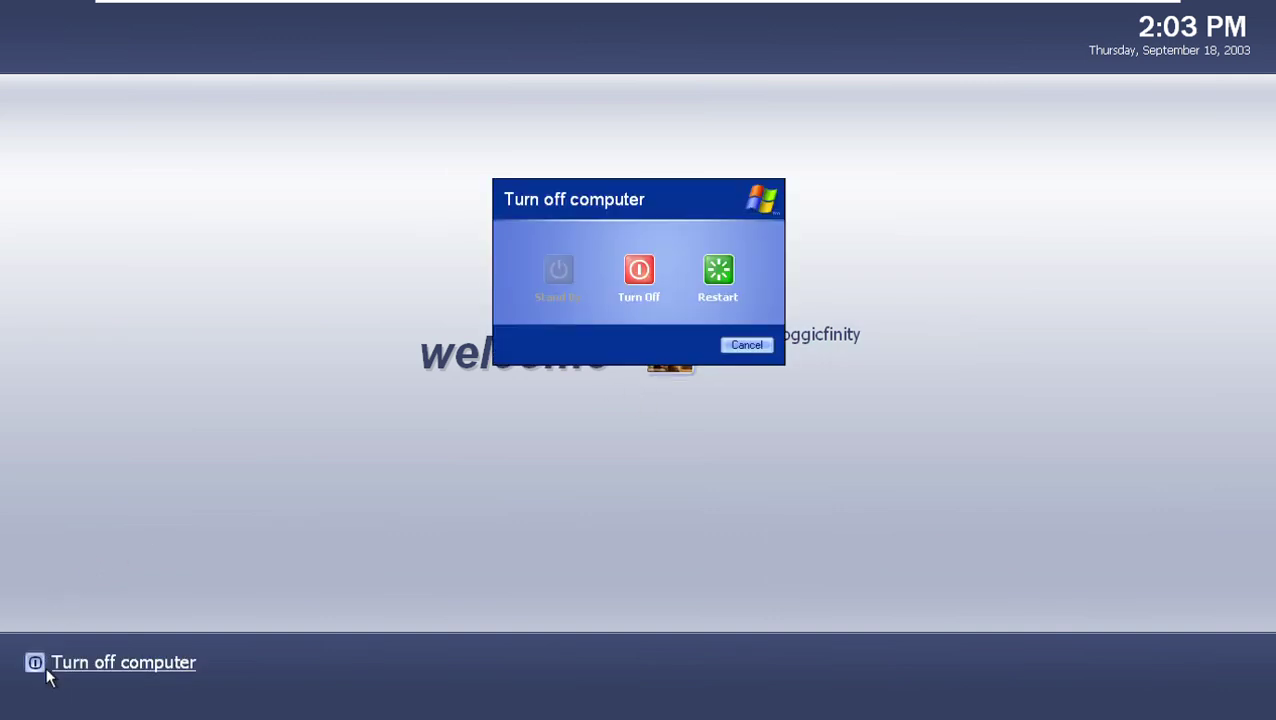
{"action": "left_click", "coordinate": [640, 272]}
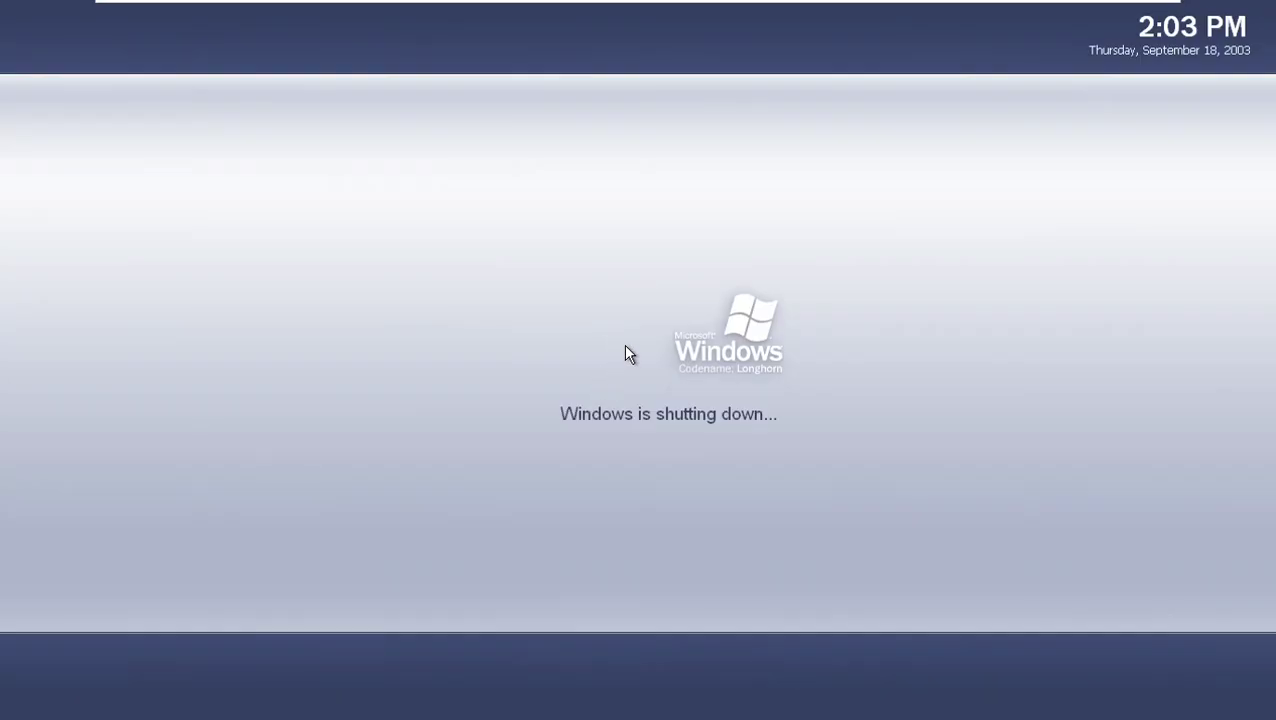